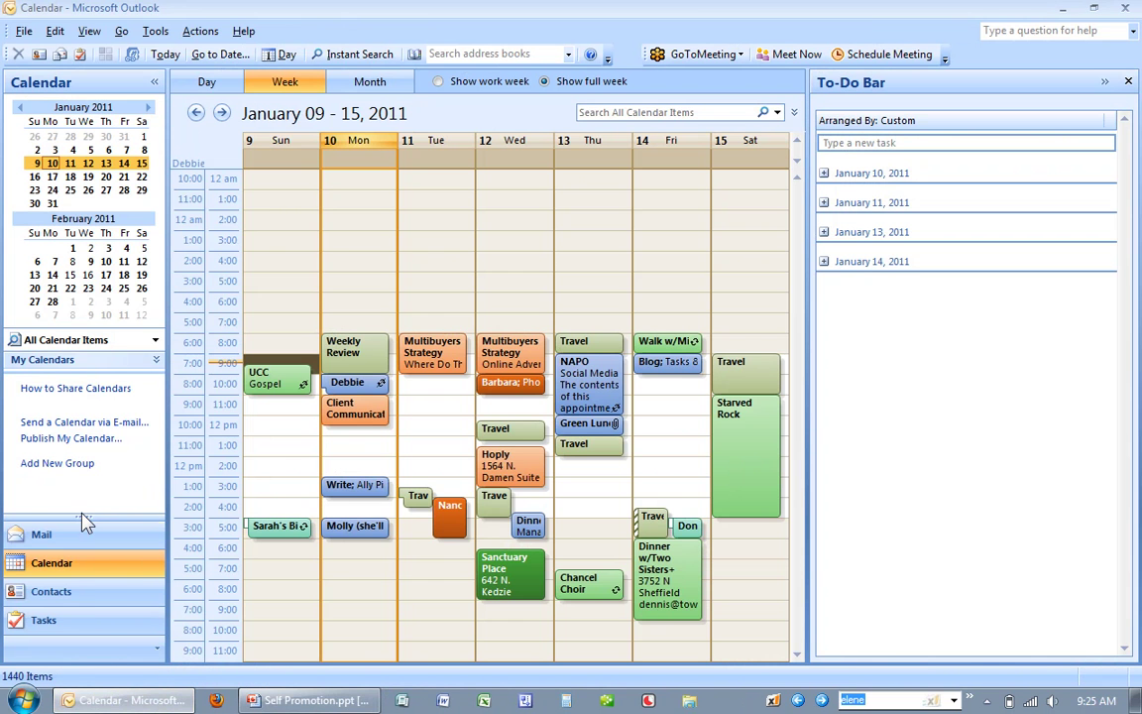
# Switch from the calendar week to the Tasks To-Do List grouped by due date
pyautogui.click(43, 620)
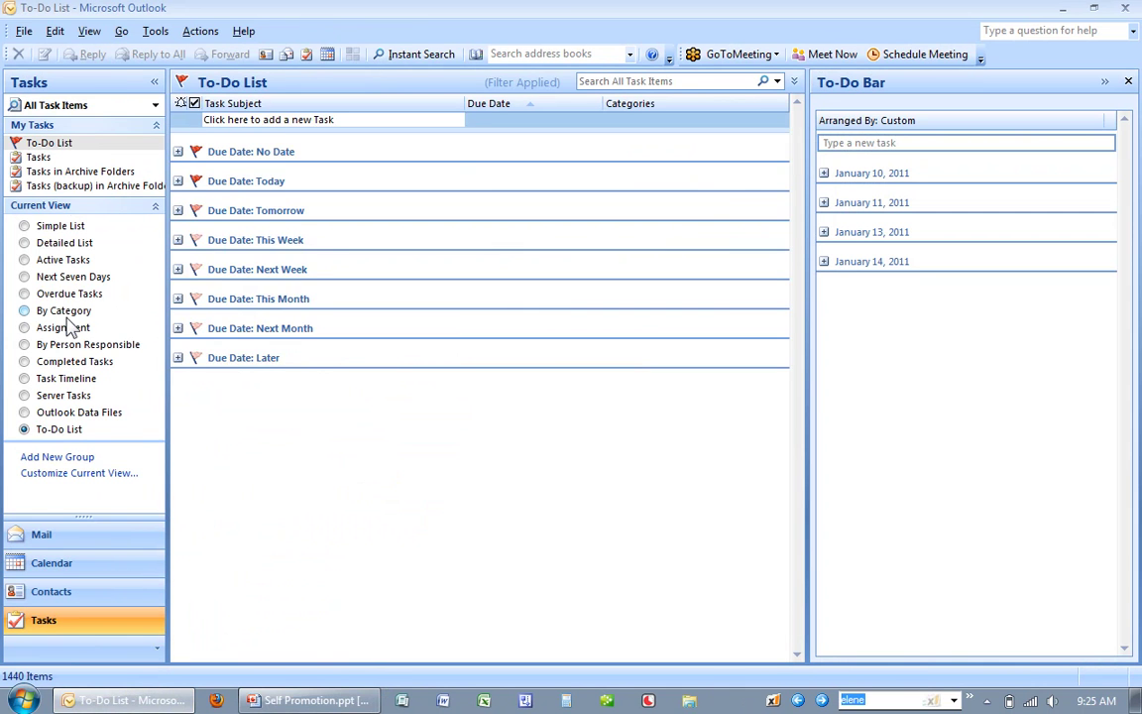
# Apply the By Category view, then briefly expand and collapse the Waiting For group
pyautogui.click(66, 310)
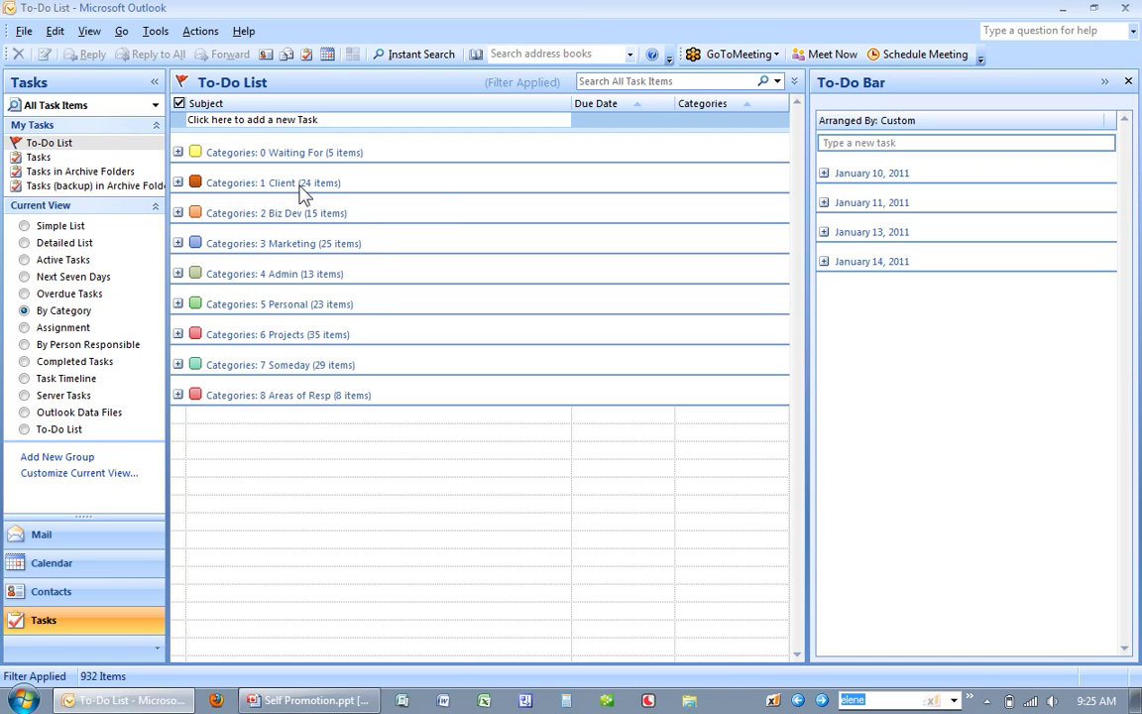
pyautogui.moveTo(297, 213); pyautogui.dragTo(307, 260)
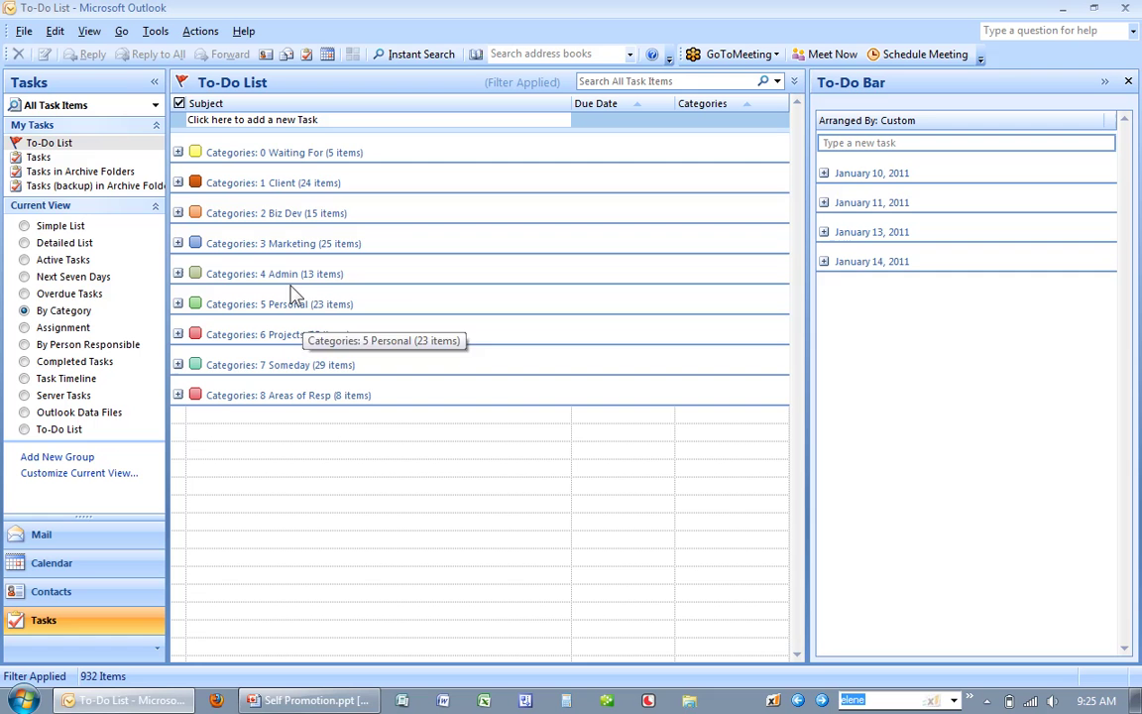
pyautogui.click(178, 152)
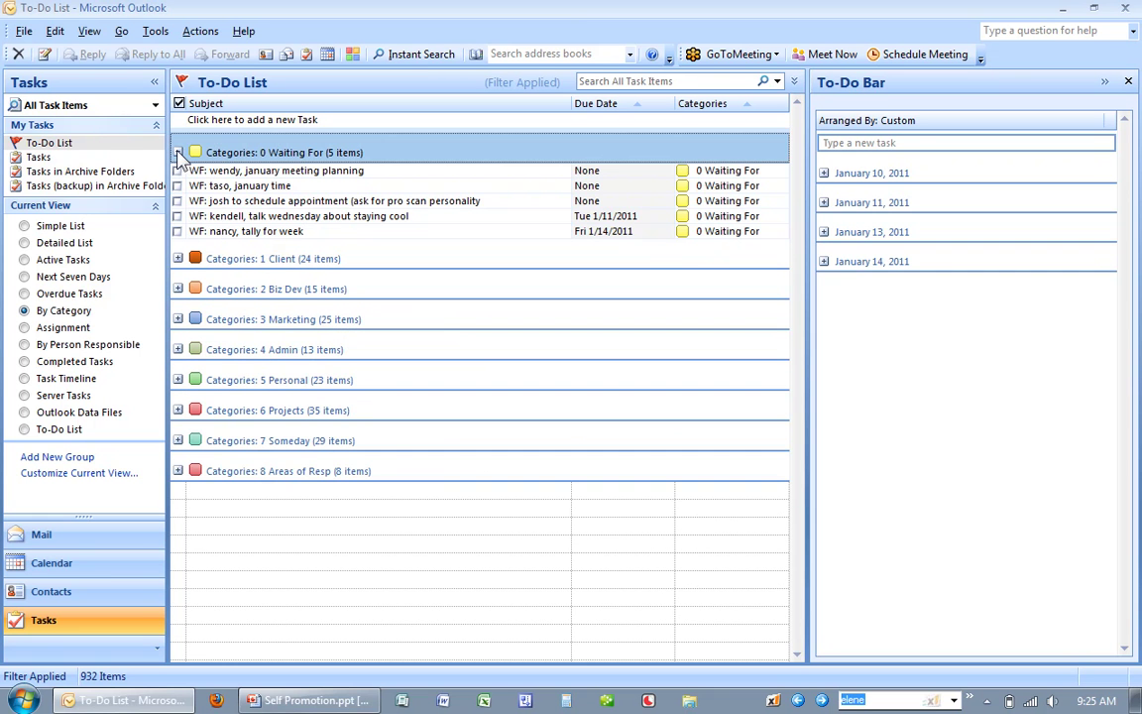
pyautogui.moveTo(171, 148); pyautogui.dragTo(180, 159)
pyautogui.click(179, 154)
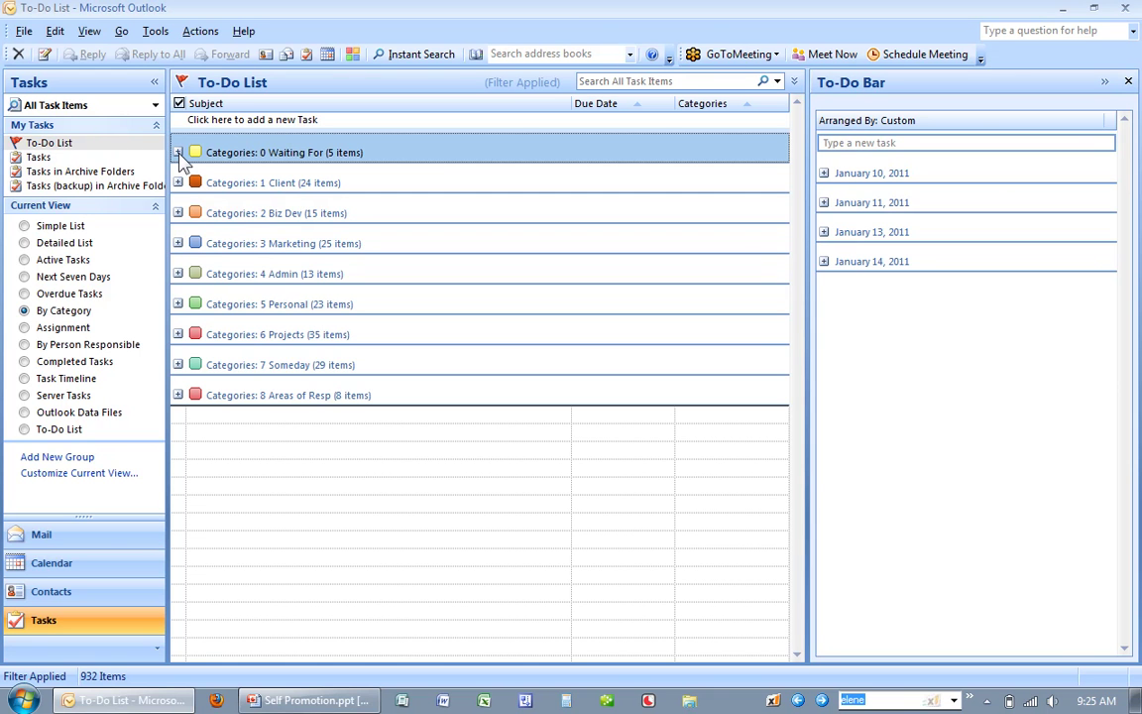
# Show slide 5 of the Self Promotion presentation with the task-review checklist
pyautogui.click(307, 700)
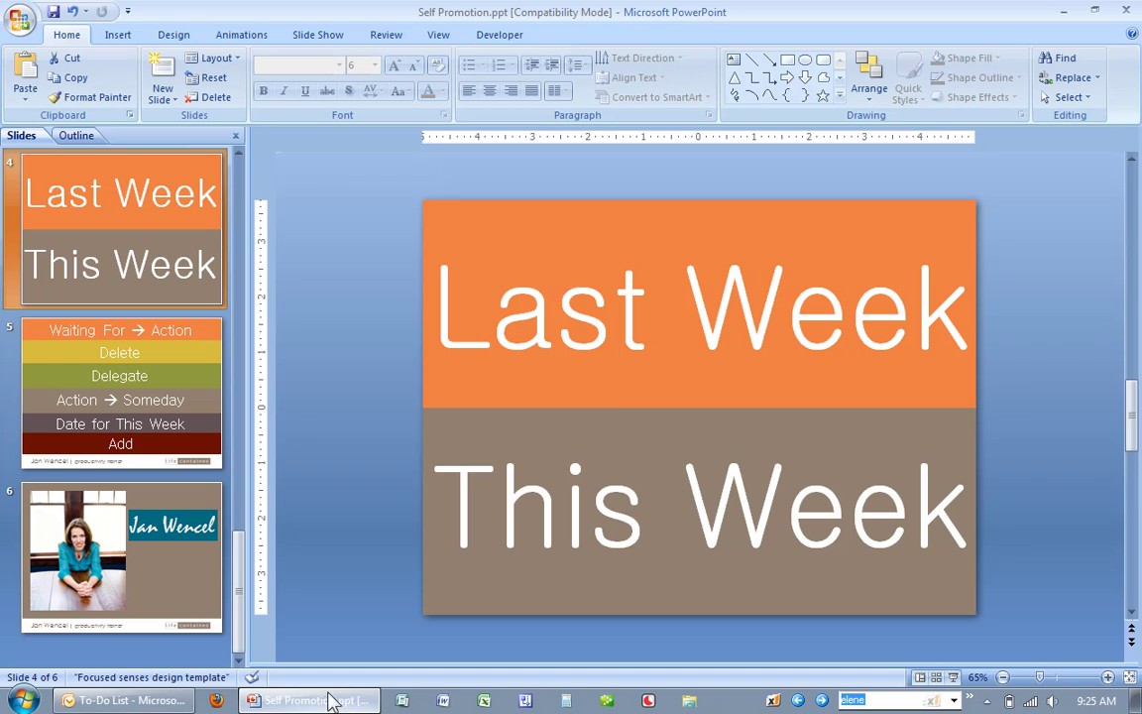
pyautogui.click(162, 459)
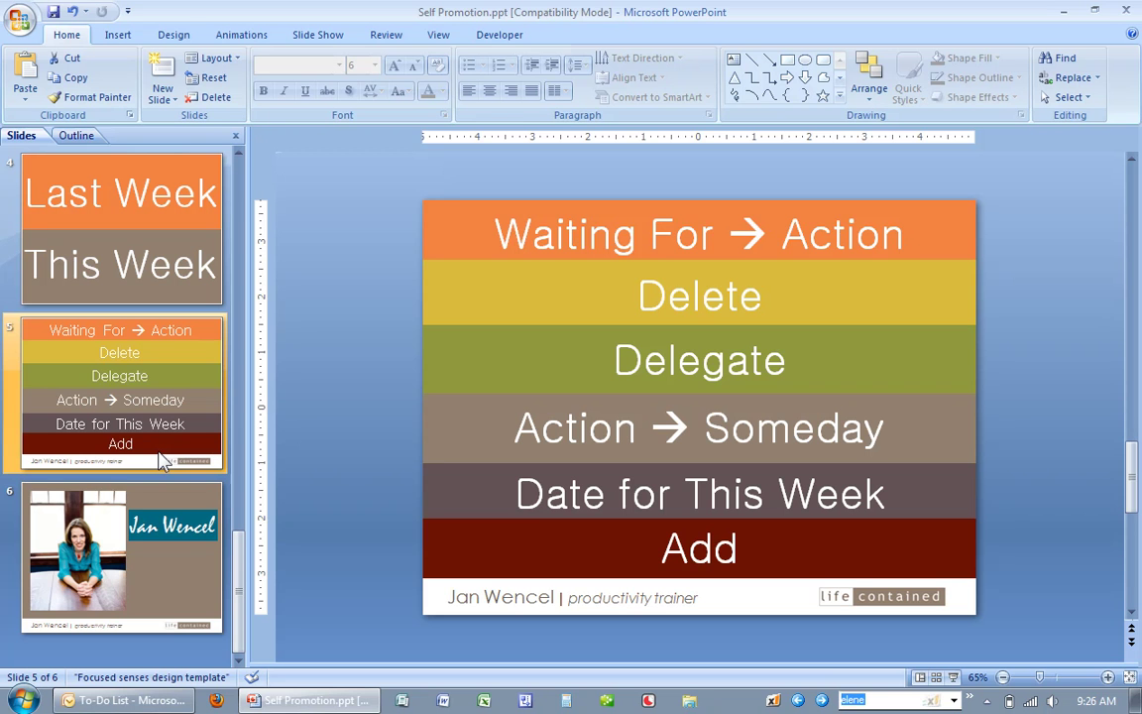
# Bring the Outlook To-Do List back in front, still grouped by category
pyautogui.click(119, 700)
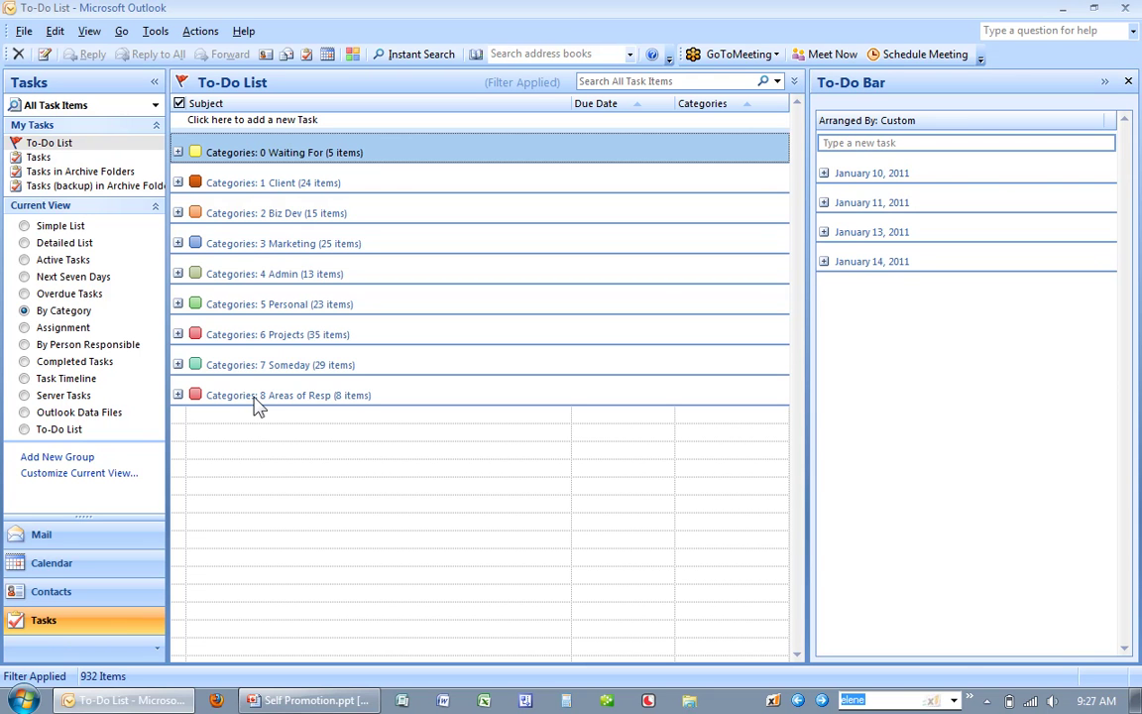
pyautogui.click(119, 568)
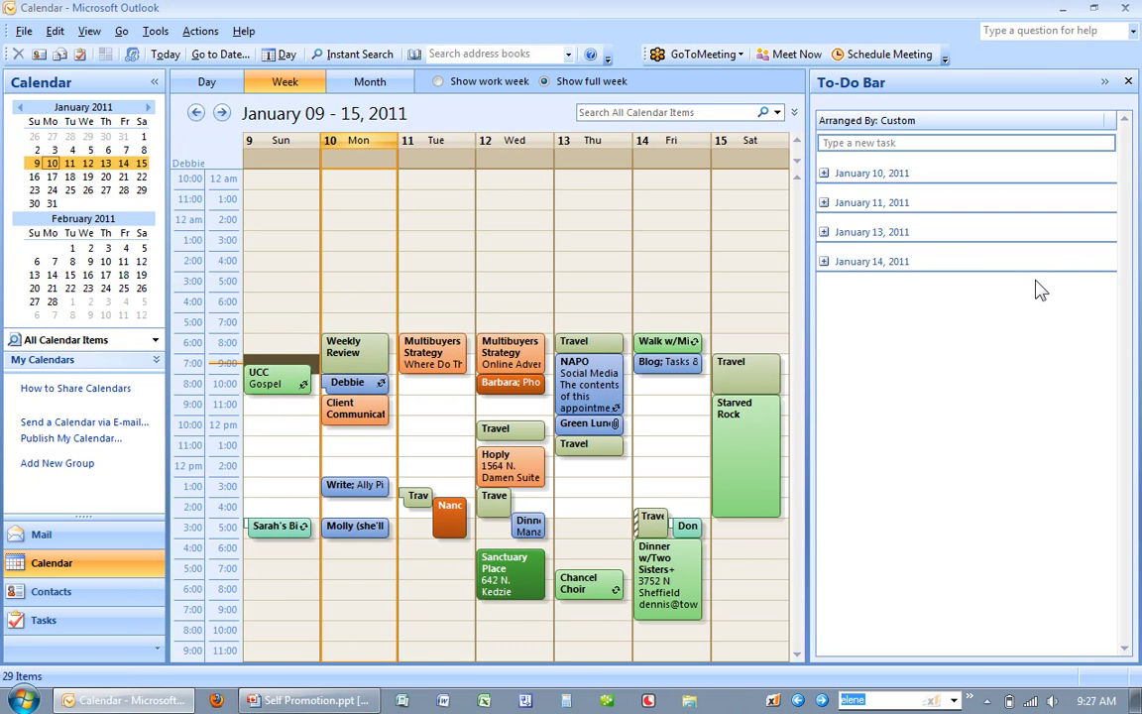
# Expand January 10 in the To-Do Bar, move the naperville library task second, and mark it complete
pyautogui.click(824, 173)
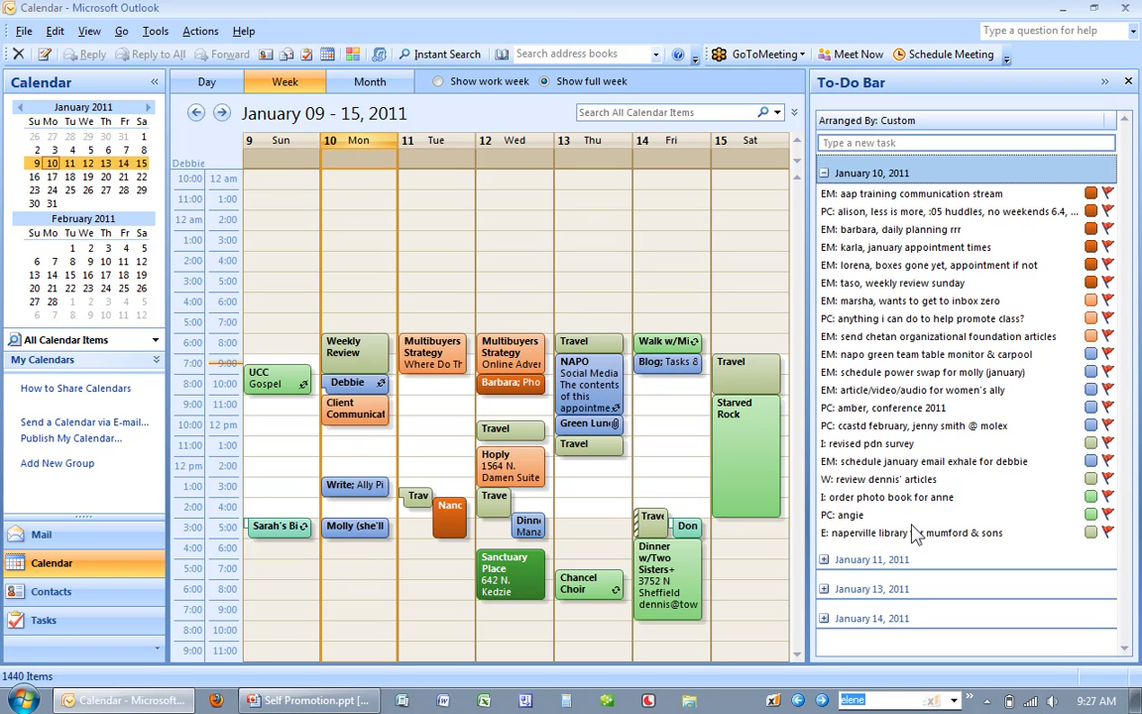
pyautogui.moveTo(922, 536); pyautogui.dragTo(937, 201)
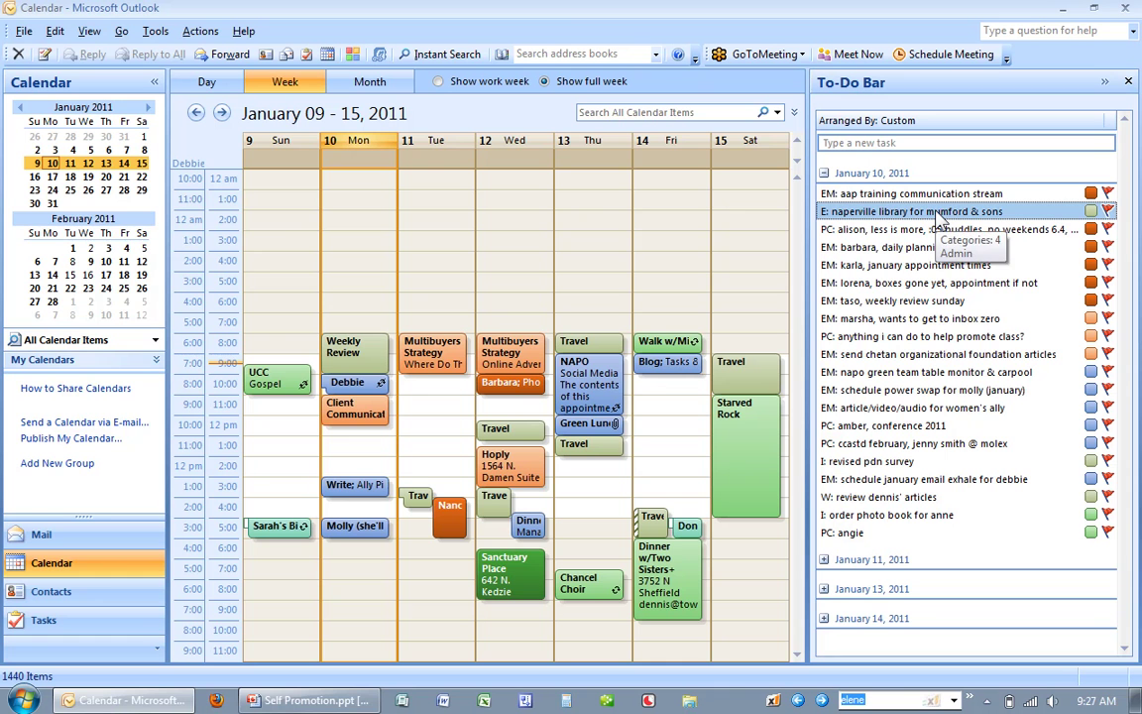
pyautogui.click(1109, 211)
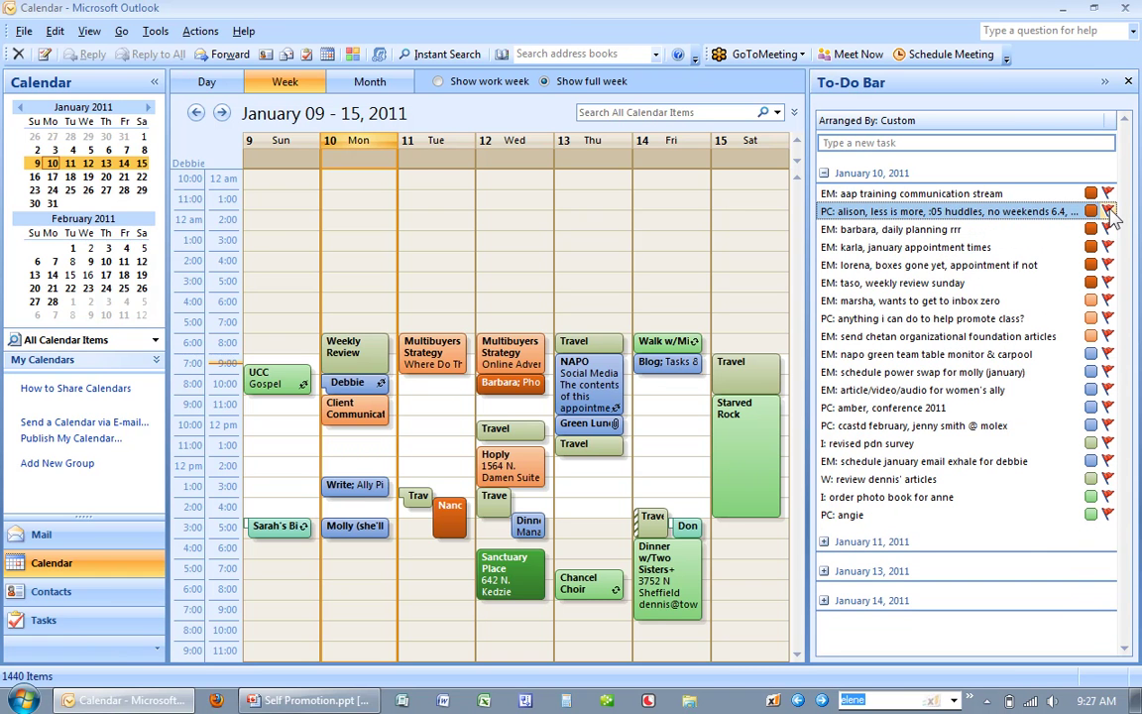